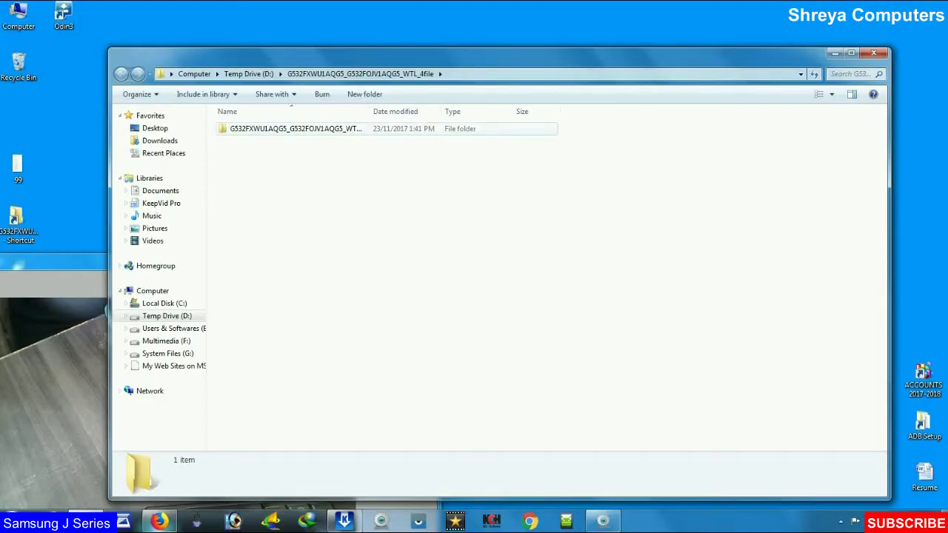
# Open the inner G532F firmware package folder on Temp Drive (D:)
pyautogui.doubleClick(296, 129)
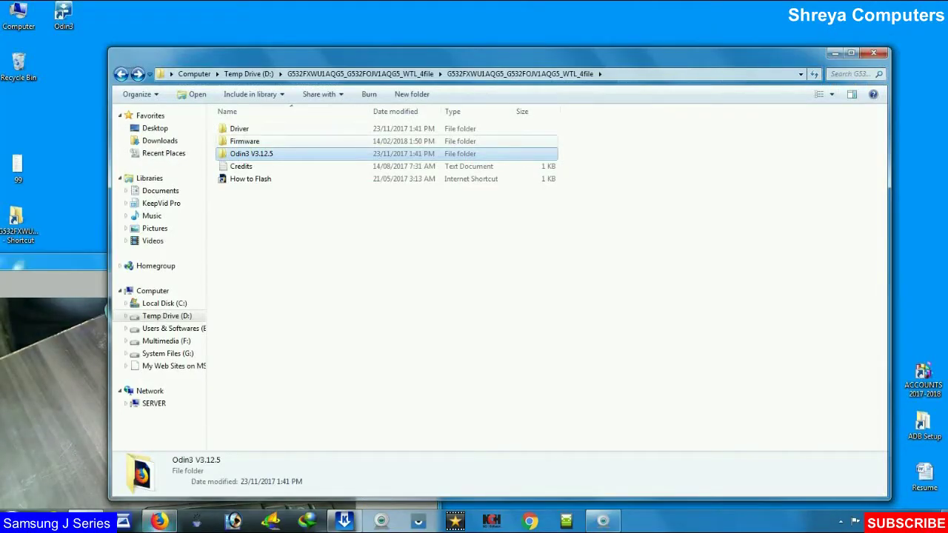
# Open the Firmware folder to view its five MD5 firmware files
pyautogui.doubleClick(244, 140)
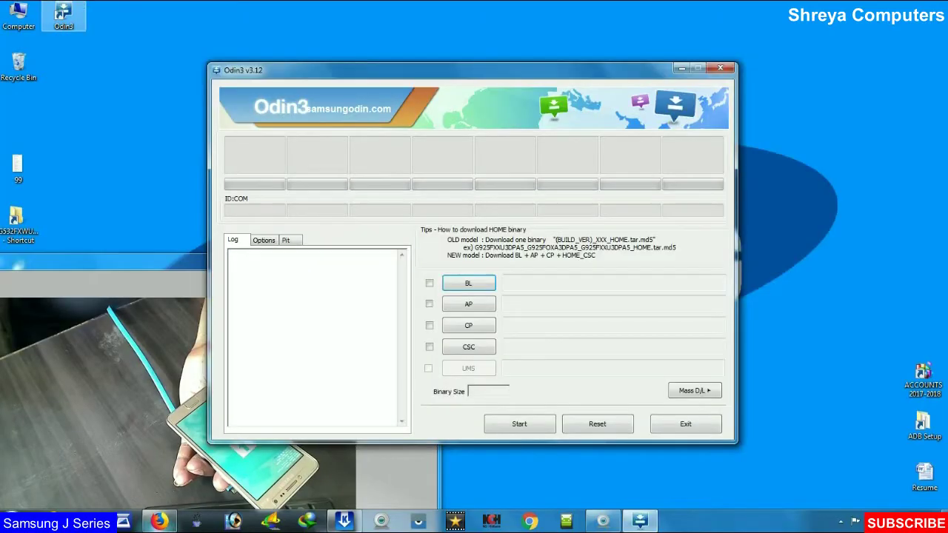
# Move the Odin3 window to the upper right of the screen
pyautogui.moveTo(296, 70)
pyautogui.mouseDown()
pyautogui.moveTo(509, 38)
pyautogui.moveTo(462, 84)
pyautogui.mouseUp()
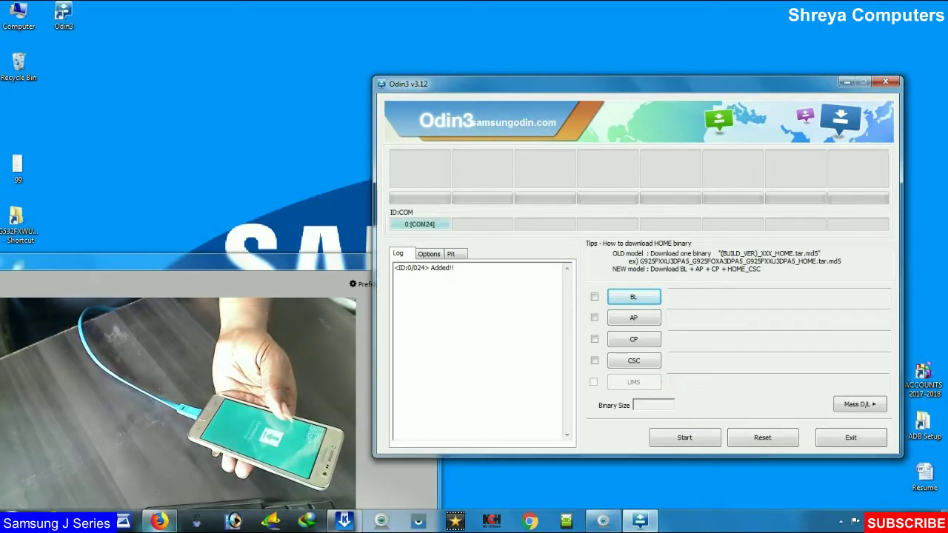
# Load the BL_G532 file from Temp Drive (D:) > G532 > Firmware into the BL slot
pyautogui.click(633, 296)
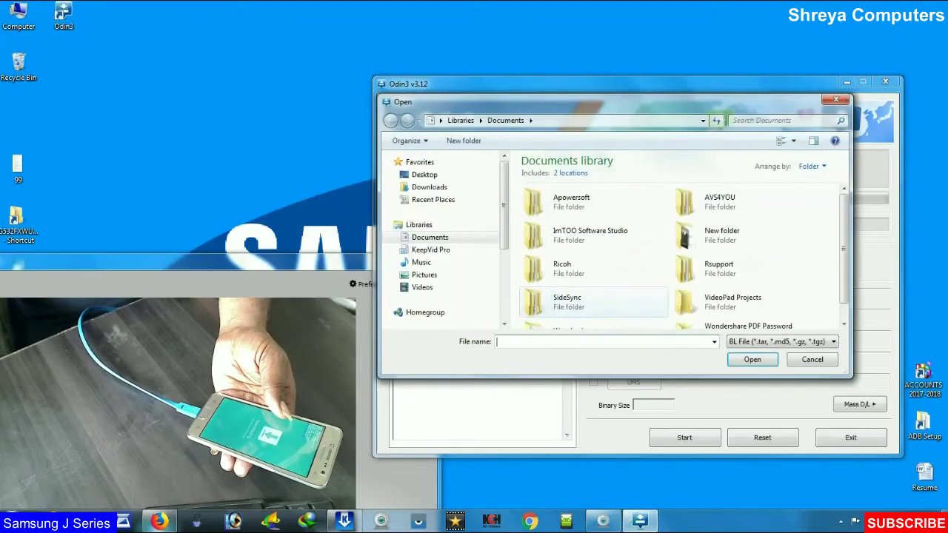
pyautogui.click(424, 175)
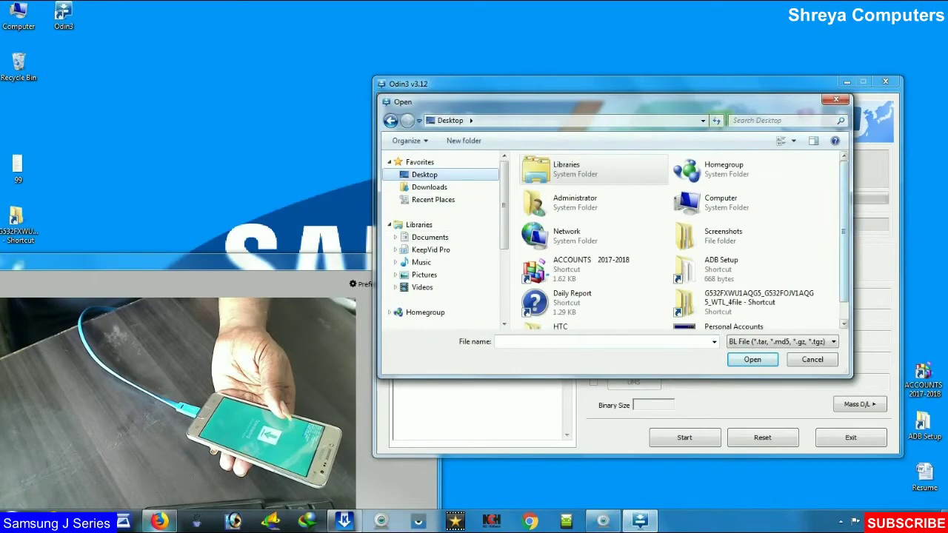
pyautogui.scroll(-1, 681, 244)
pyautogui.doubleClick(755, 272)
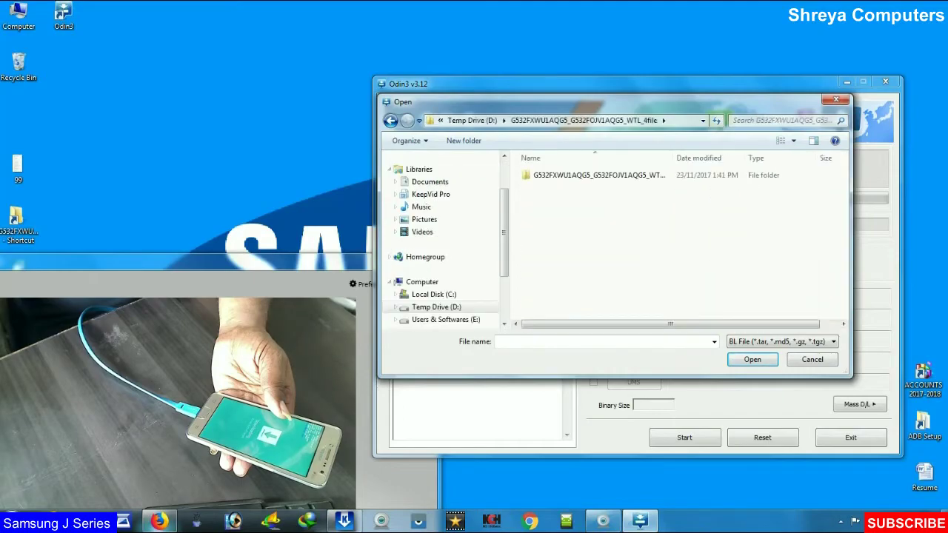
pyautogui.doubleClick(593, 175)
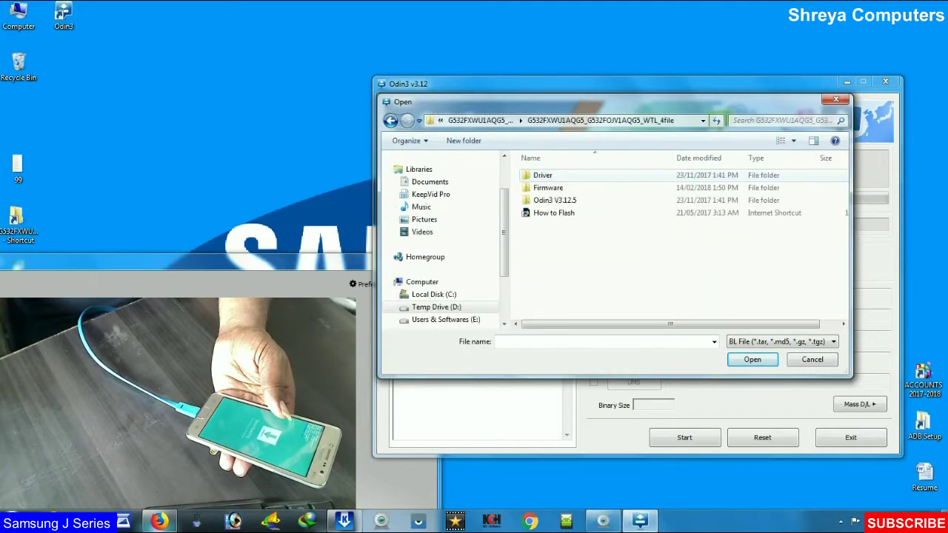
pyautogui.doubleClick(552, 187)
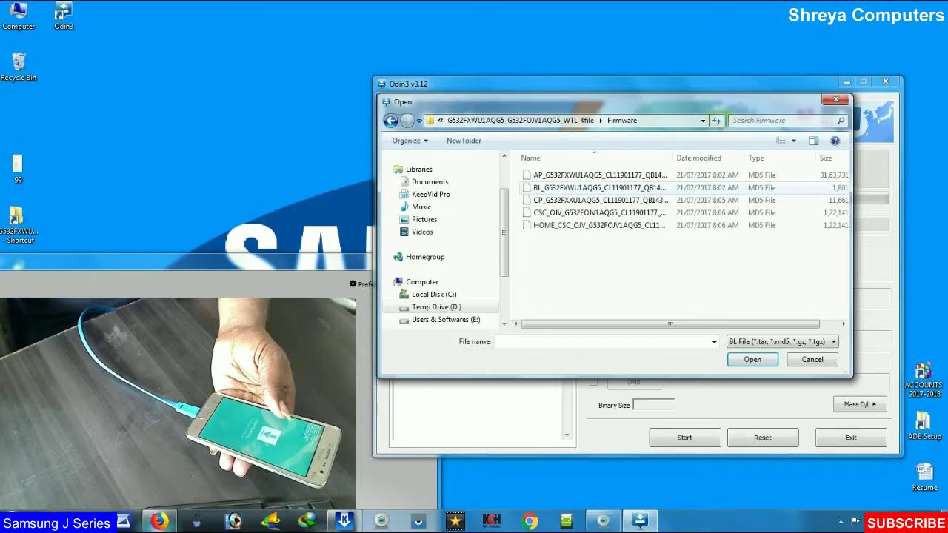
pyautogui.click(600, 187)
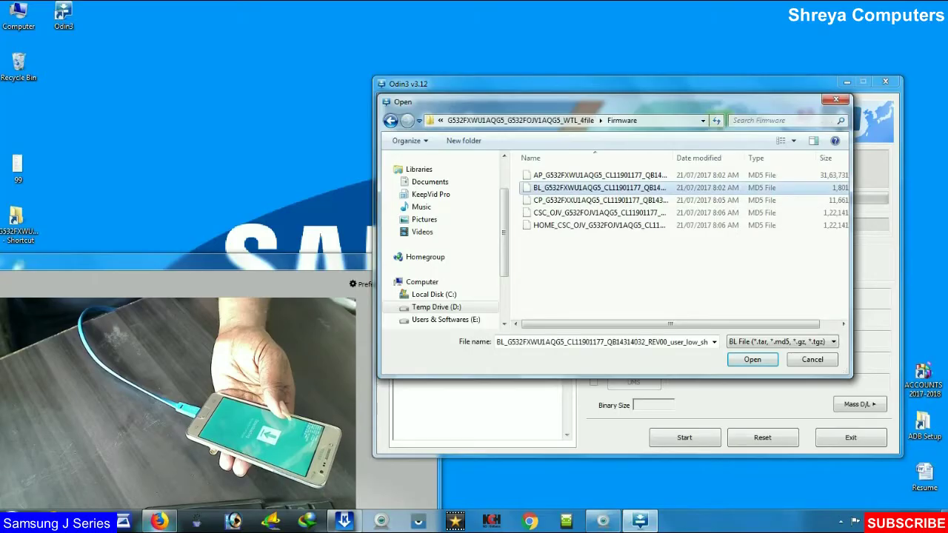
pyautogui.press('Return')
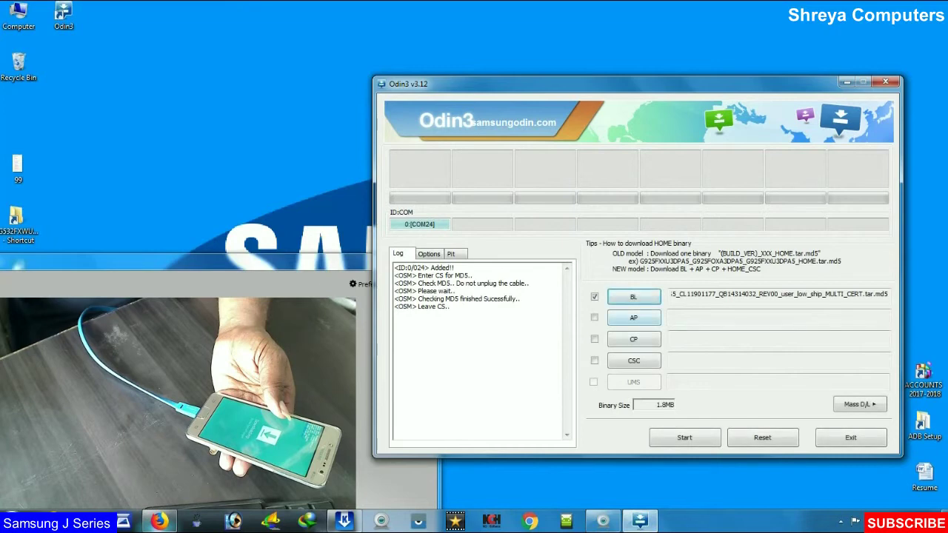
pyautogui.click(633, 317)
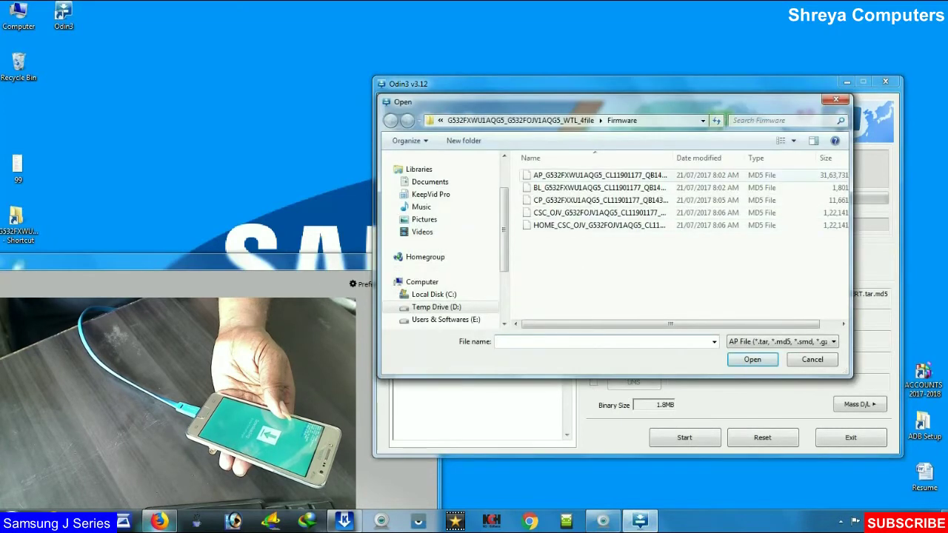
# Load the matching AP, CP and CSC_OJV MD5 files from the Firmware folder into their slots
pyautogui.click(599, 175)
pyautogui.press('Return')
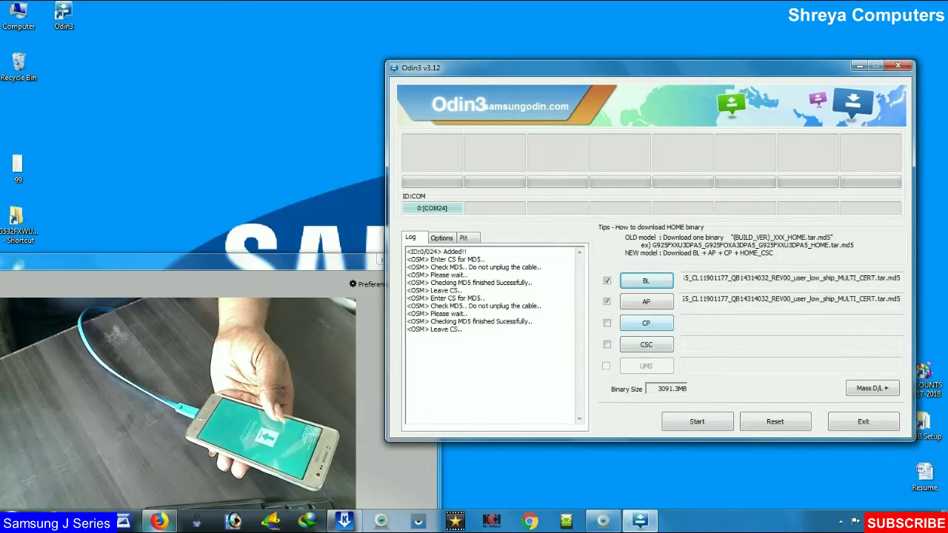
pyautogui.click(645, 322)
pyautogui.click(675, 206)
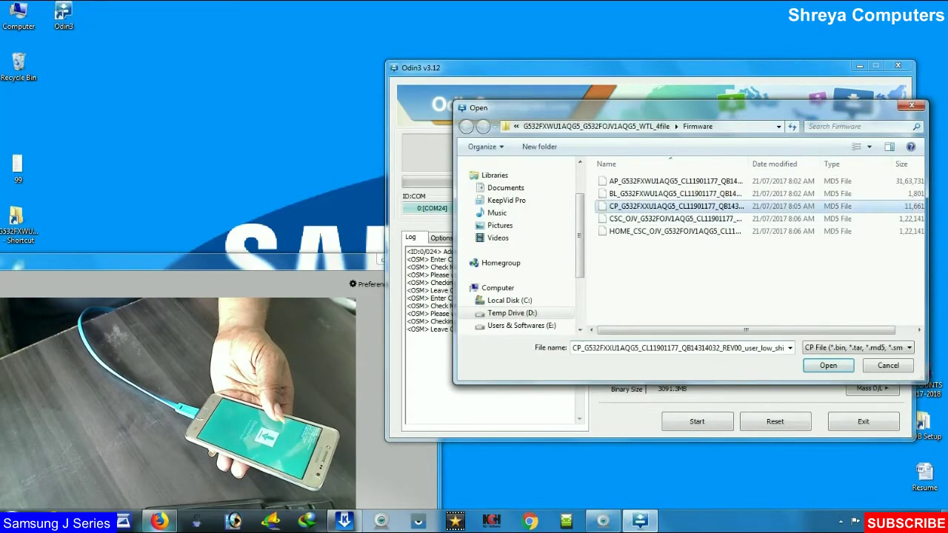
pyautogui.press('Return')
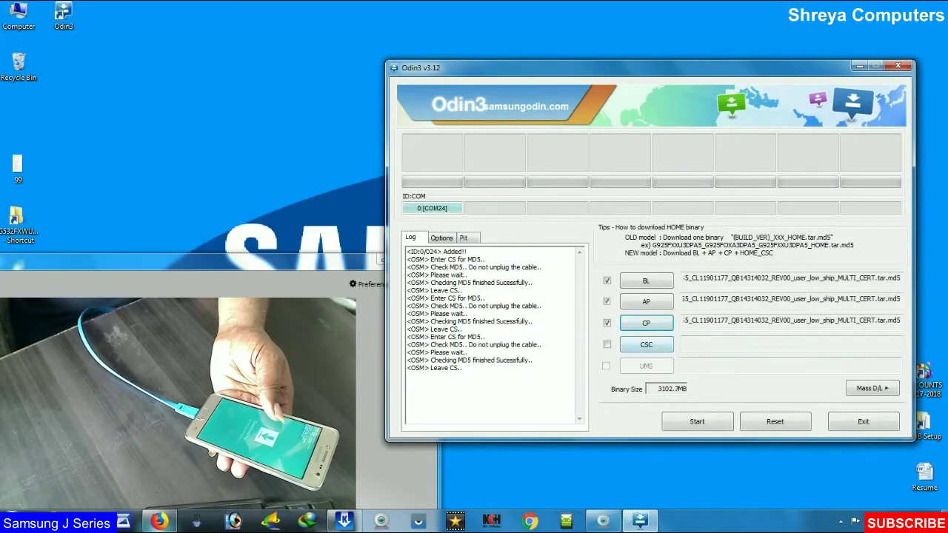
pyautogui.click(645, 344)
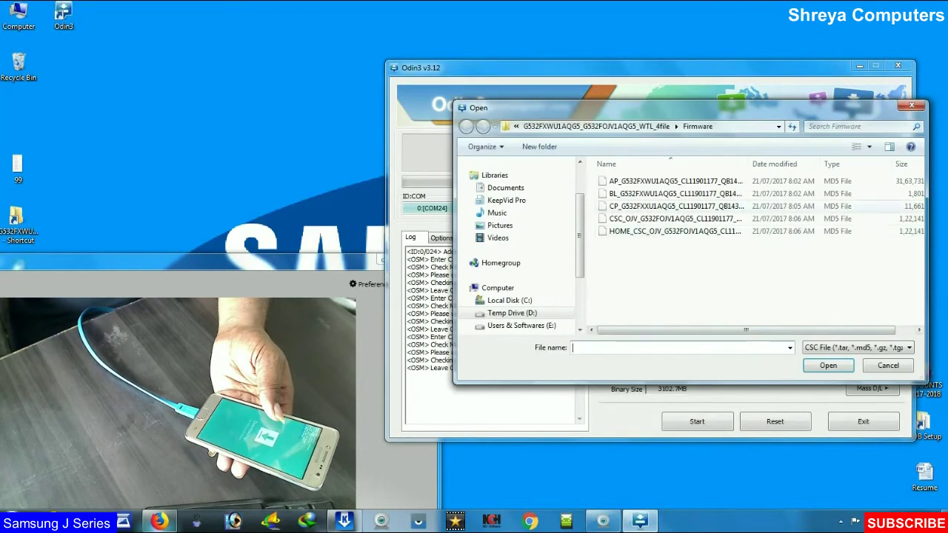
pyautogui.click(651, 218)
pyautogui.click(828, 365)
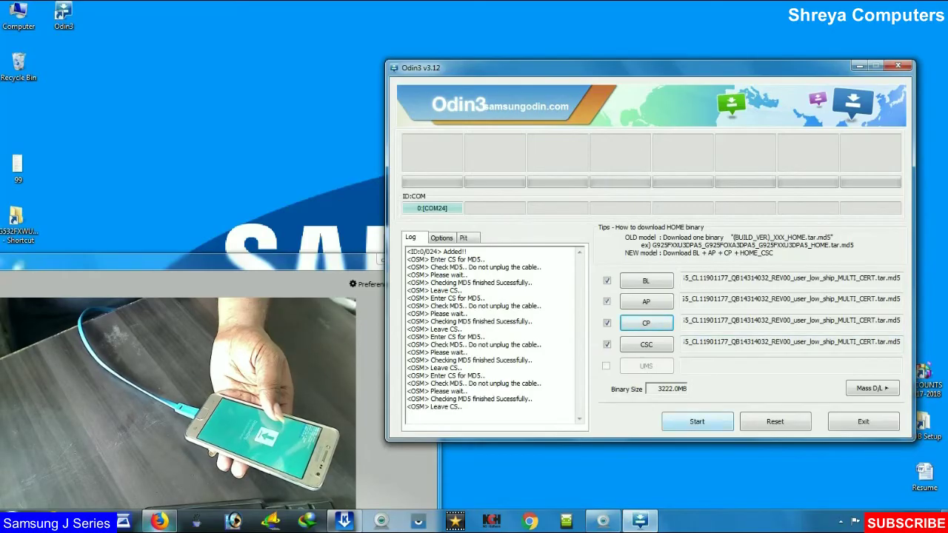
# Start flashing the loaded BL, AP, CP and CSC firmware to the phone
pyautogui.click(697, 421)
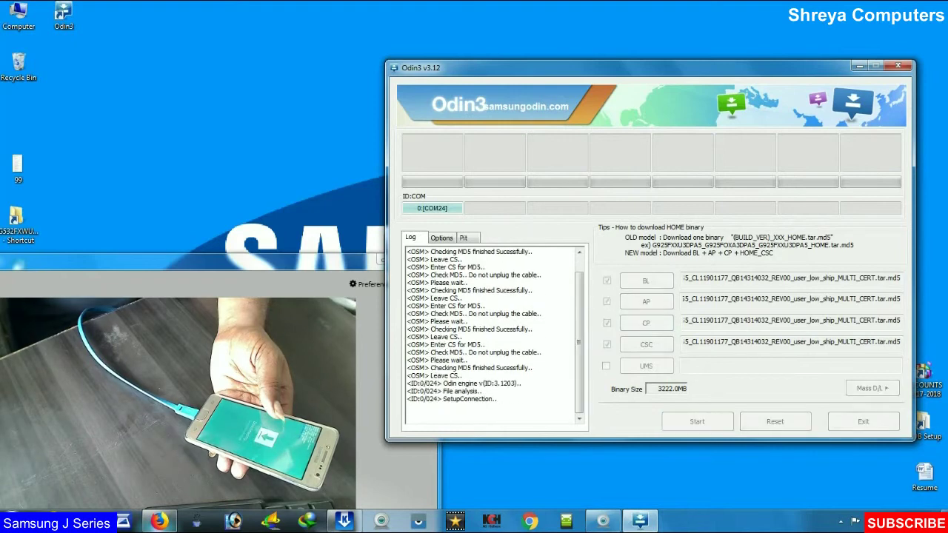